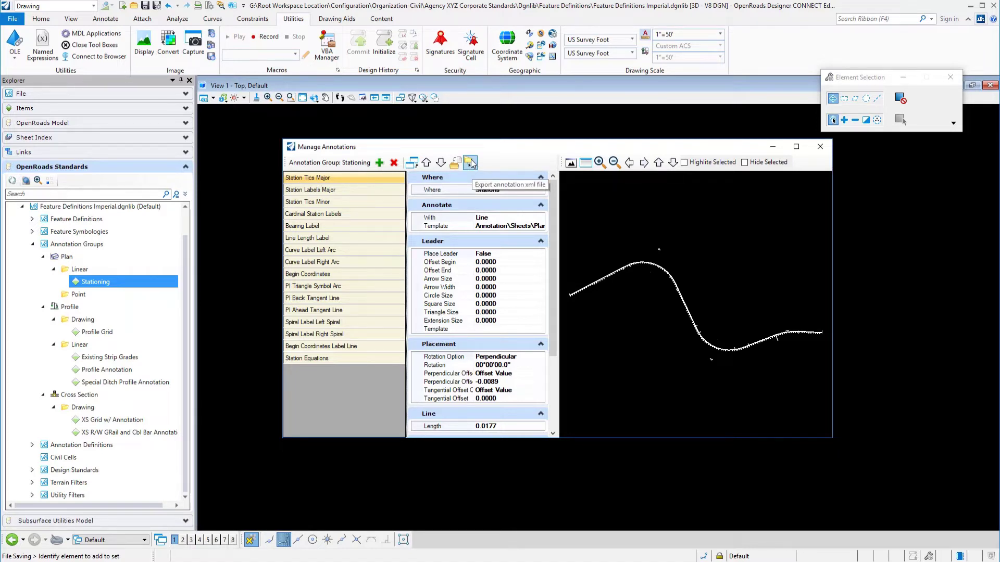
# Export the Stationing annotation group to 'Plan - Linear - Stationing.xml' in the Feature Definitions folder.
pyautogui.click(471, 163)
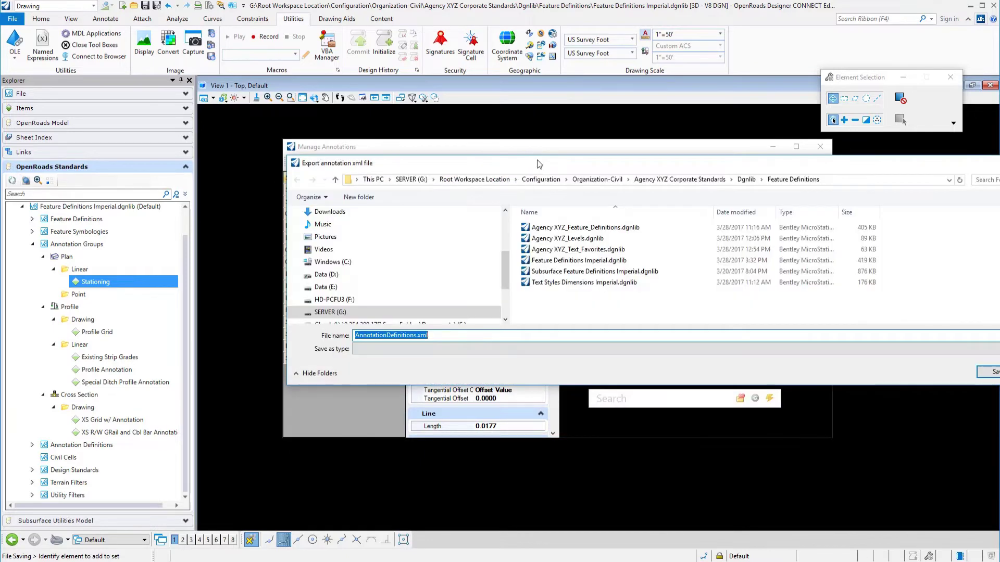
pyautogui.moveTo(539, 164); pyautogui.dragTo(366, 135)
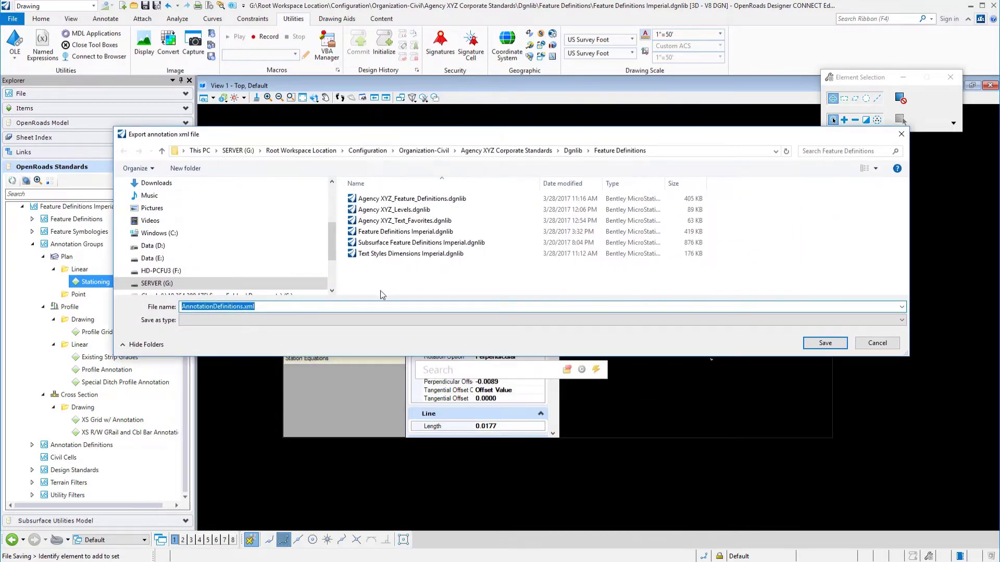
pyautogui.click(321, 308)
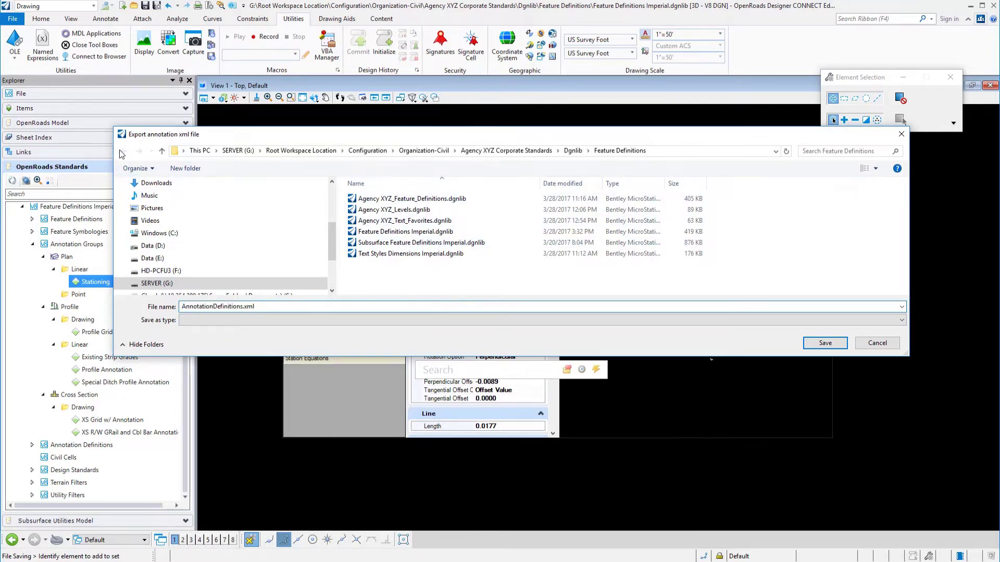
pyautogui.moveTo(114, 150); pyautogui.dragTo(228, 148)
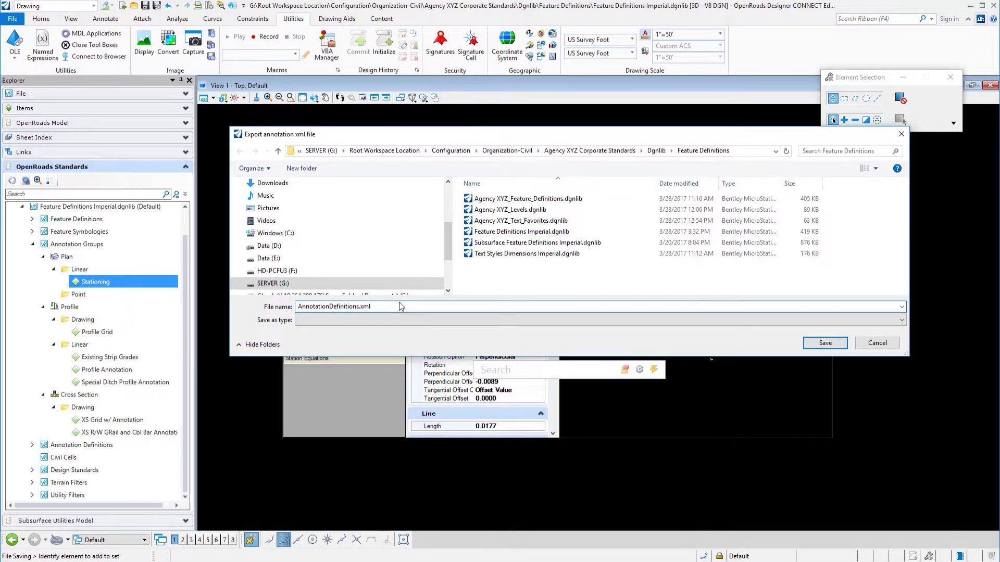
pyautogui.write('Plan - Linear - Stationing')
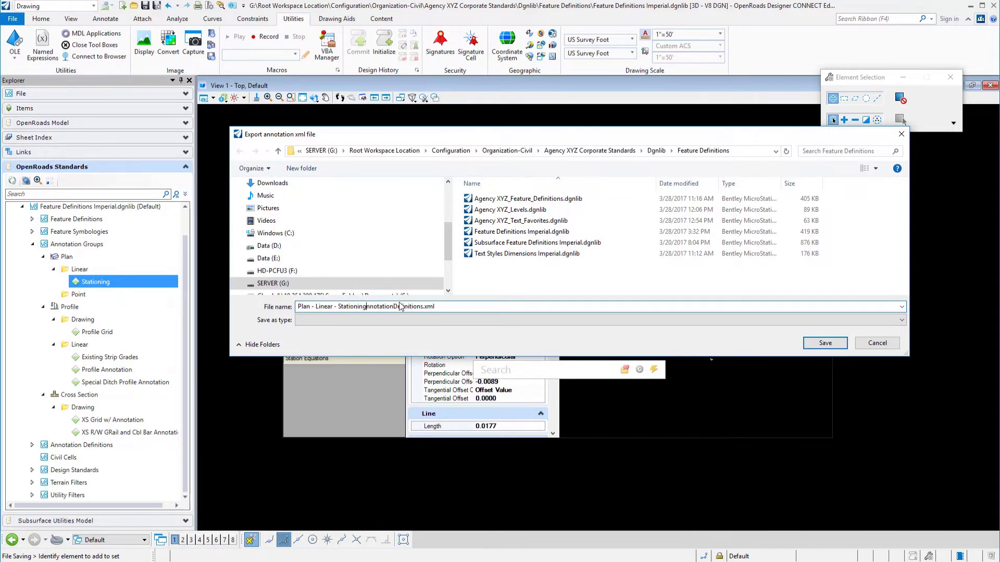
pyautogui.press('Delete')
pyautogui.press('Delete')
pyautogui.press('Delete')
pyautogui.press('Delete')
pyautogui.press('Delete')
pyautogui.press('Delete')
pyautogui.press('Delete')
pyautogui.press('Delete')
pyautogui.press('Delete')
pyautogui.press('Delete')
pyautogui.press('Delete')
pyautogui.press('Delete')
pyautogui.press('Delete')
pyautogui.press('Delete')
pyautogui.press('Delete')
pyautogui.press('Delete')
pyautogui.press('Delete')
pyautogui.press('Delete')
pyautogui.press('Delete')
pyautogui.press('Delete')
pyautogui.press('Delete')
pyautogui.click(814, 343)
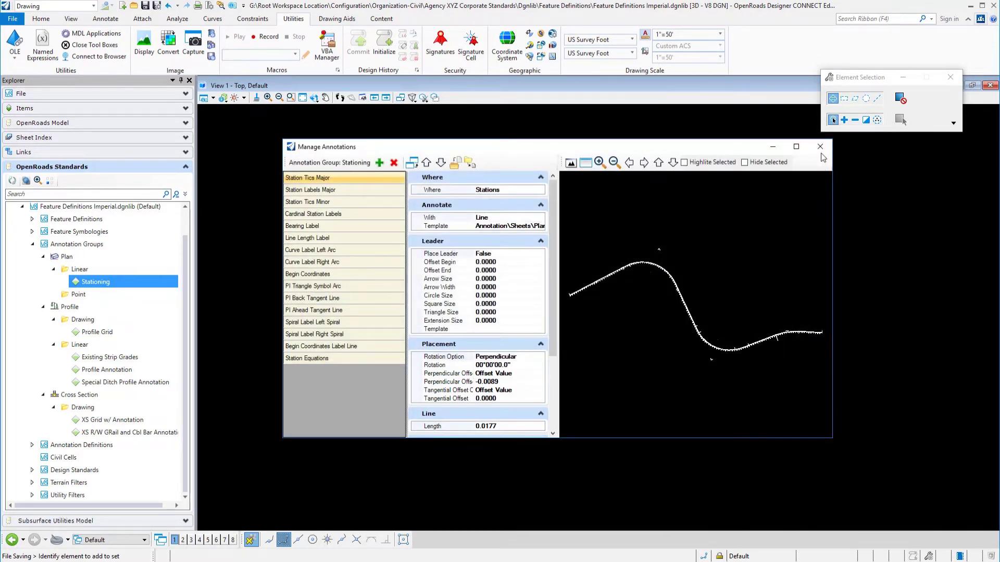
# Close Manage Annotations and open the Agency XYZ_Feature_Definitions.dgnlib library with Ctrl+O.
pyautogui.click(820, 148)
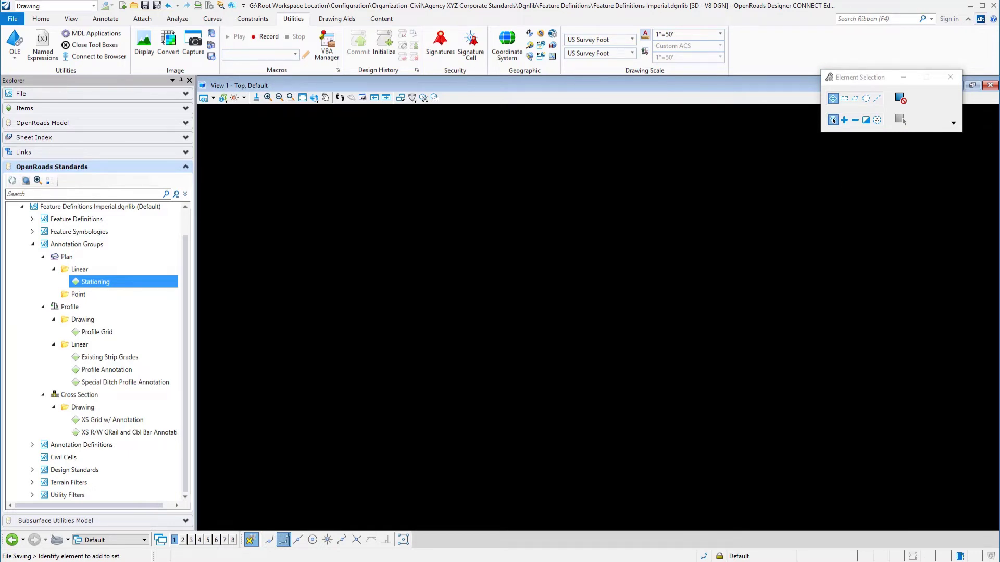
pyautogui.hotkey('ctrl', 'o')
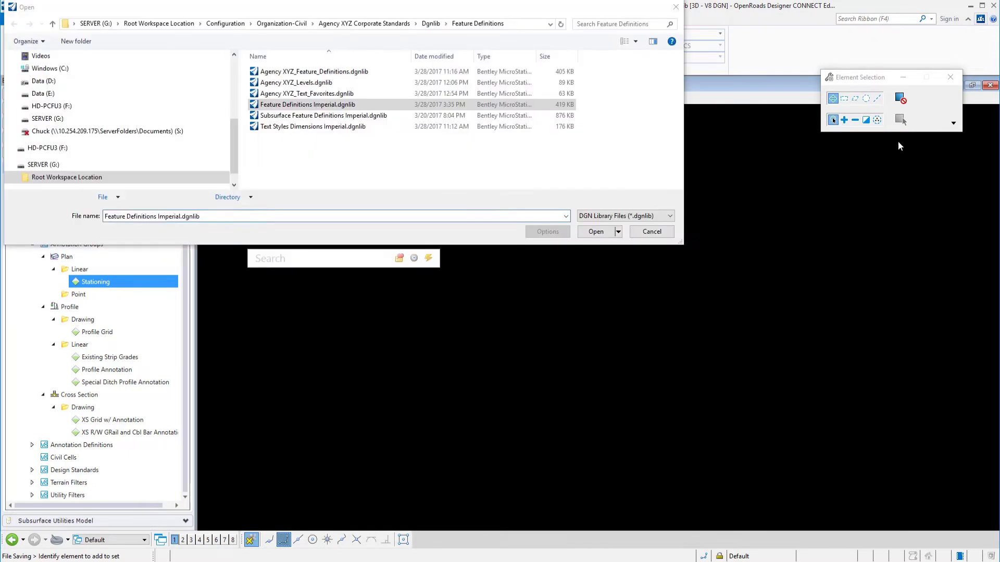
pyautogui.click(336, 73)
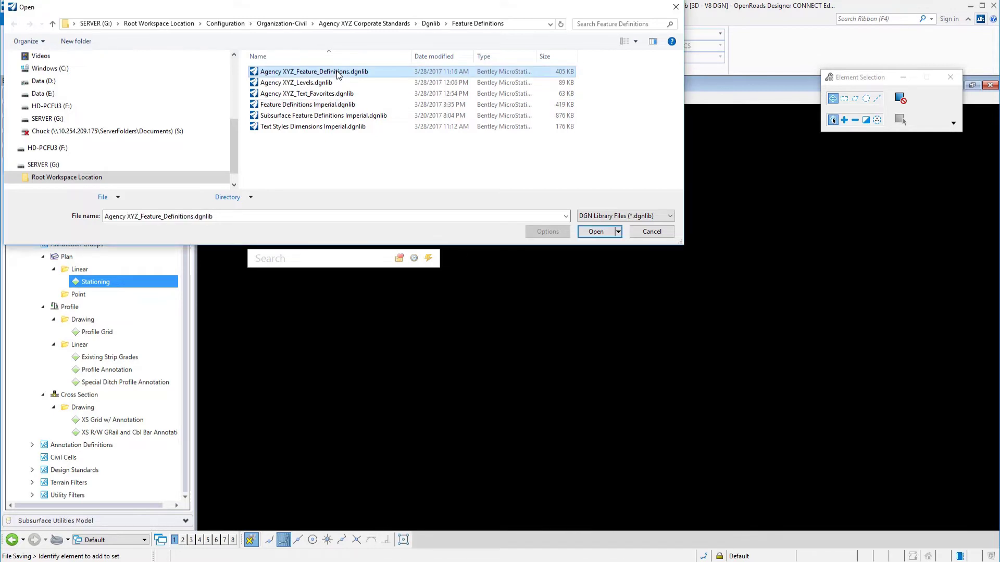
pyautogui.click(596, 232)
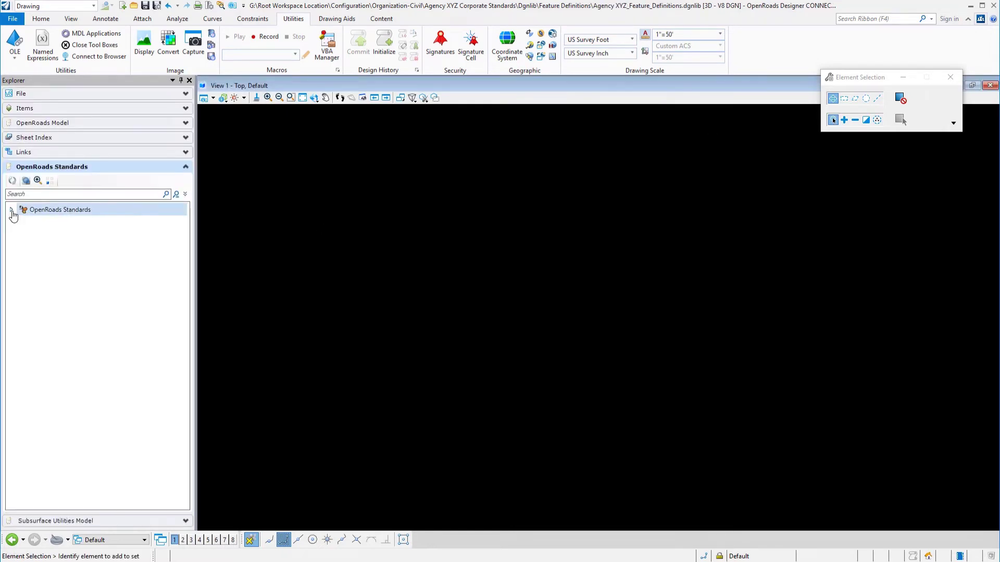
# Under OpenRoads Standards > Annotation Groups > Plan > Linear, create a new group named 'Stationing'.
pyautogui.click(12, 210)
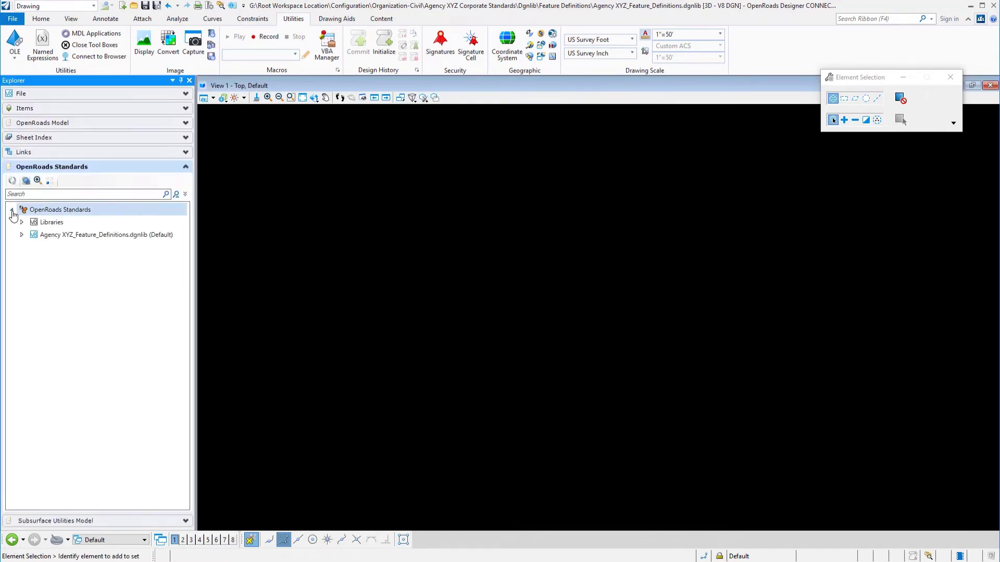
pyautogui.click(21, 236)
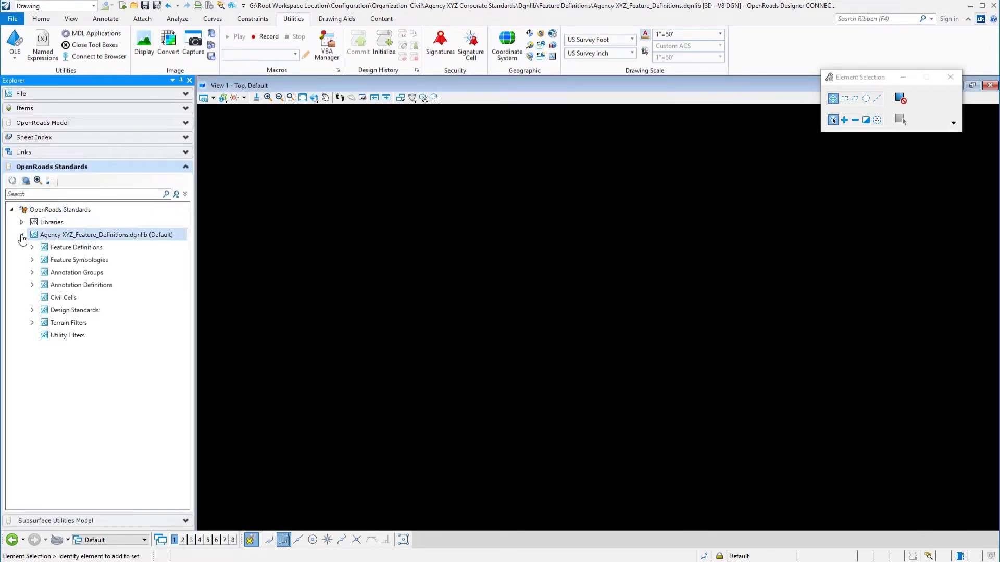
pyautogui.click(31, 273)
pyautogui.click(43, 285)
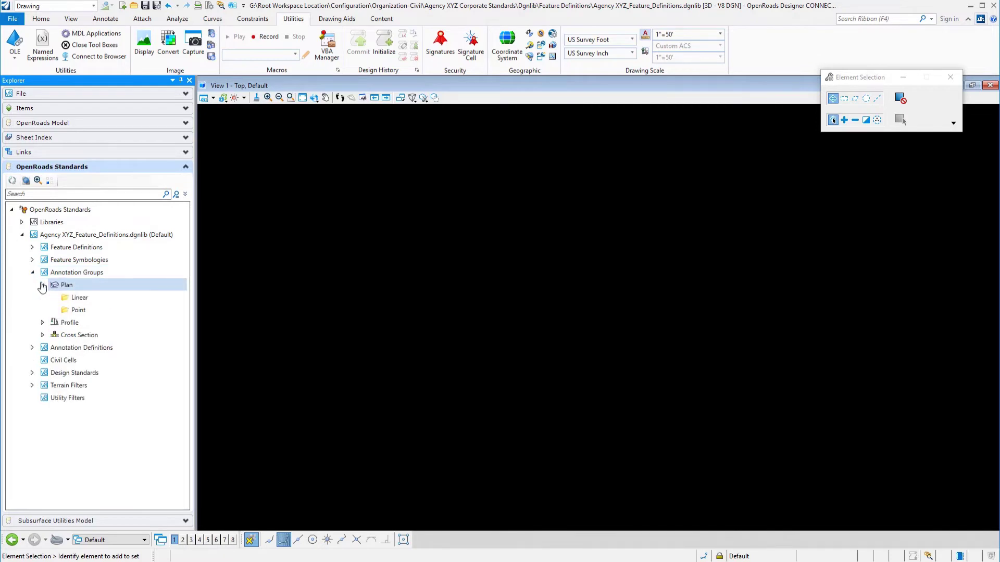
pyautogui.rightClick(83, 298)
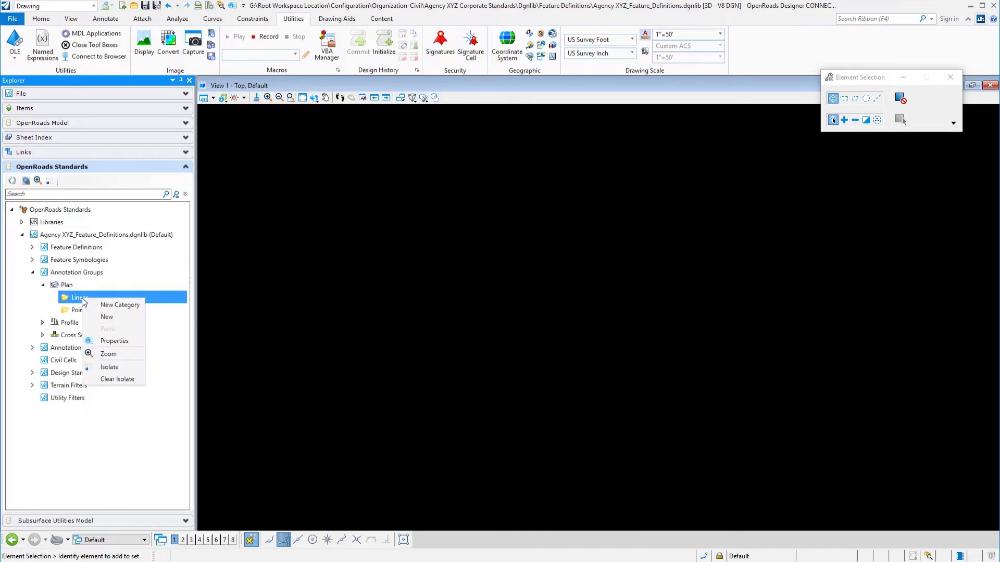
pyautogui.click(116, 318)
pyautogui.write('Stat')
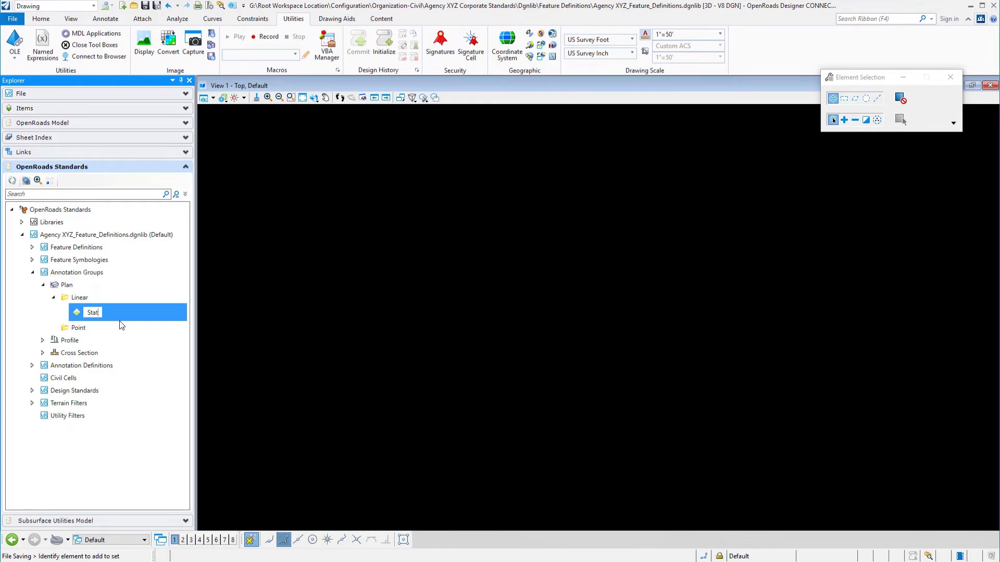
pyautogui.write('ioning')
pyautogui.press('Return')
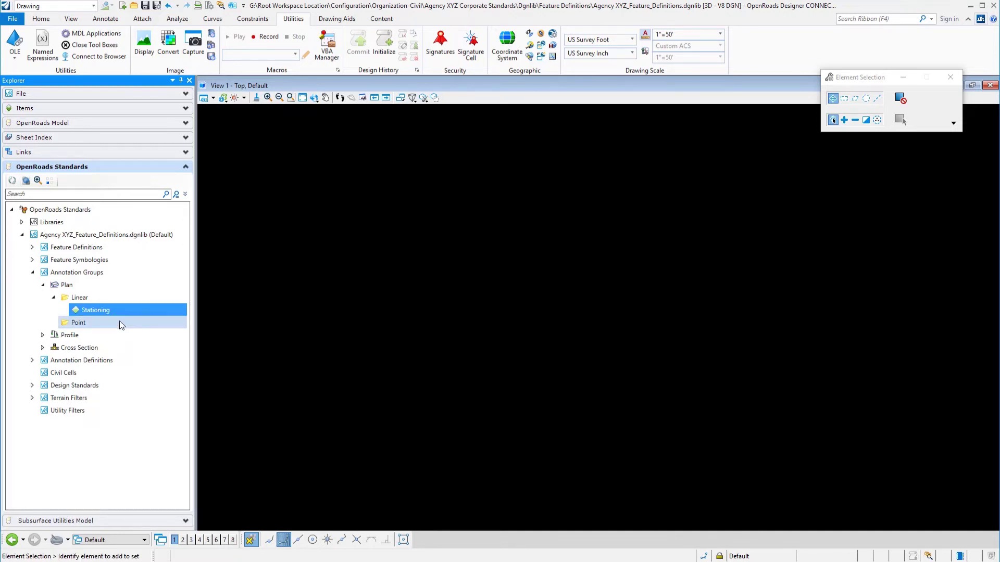
pyautogui.rightClick(121, 308)
# From the Stationing group's Manage window, import 'Plan - Linear - Stationing.xml'.
pyautogui.click(151, 315)
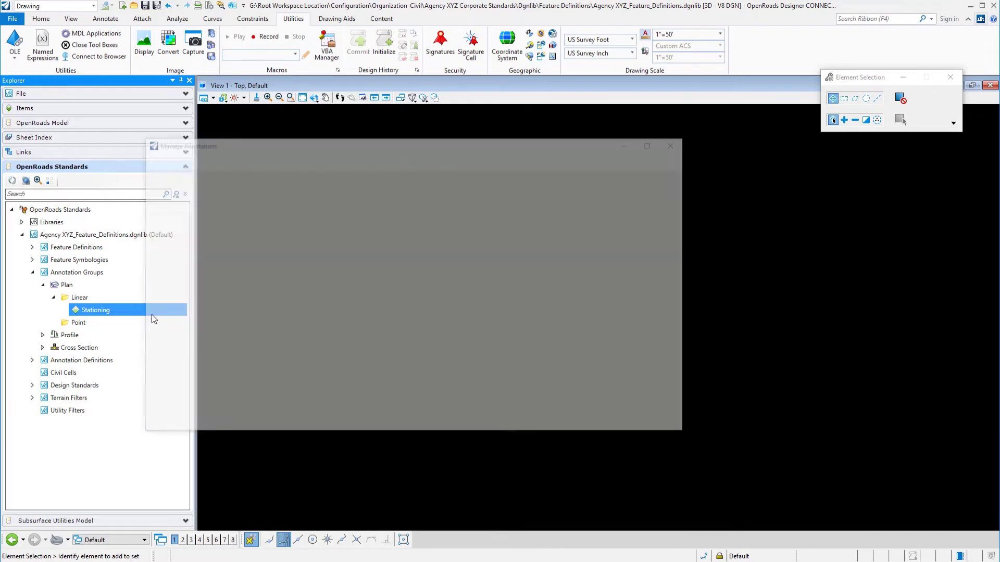
pyautogui.moveTo(364, 144); pyautogui.dragTo(493, 148)
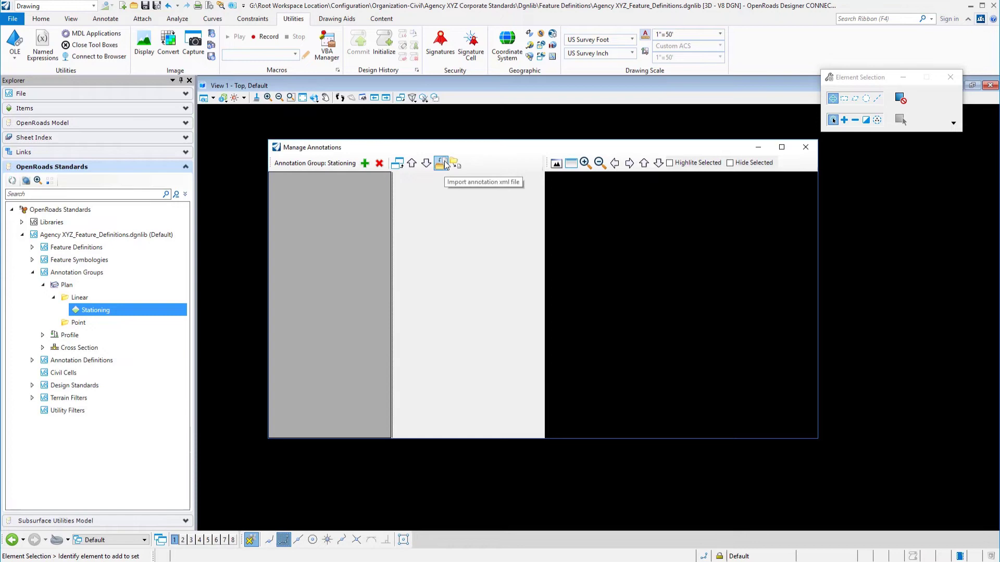
pyautogui.click(440, 163)
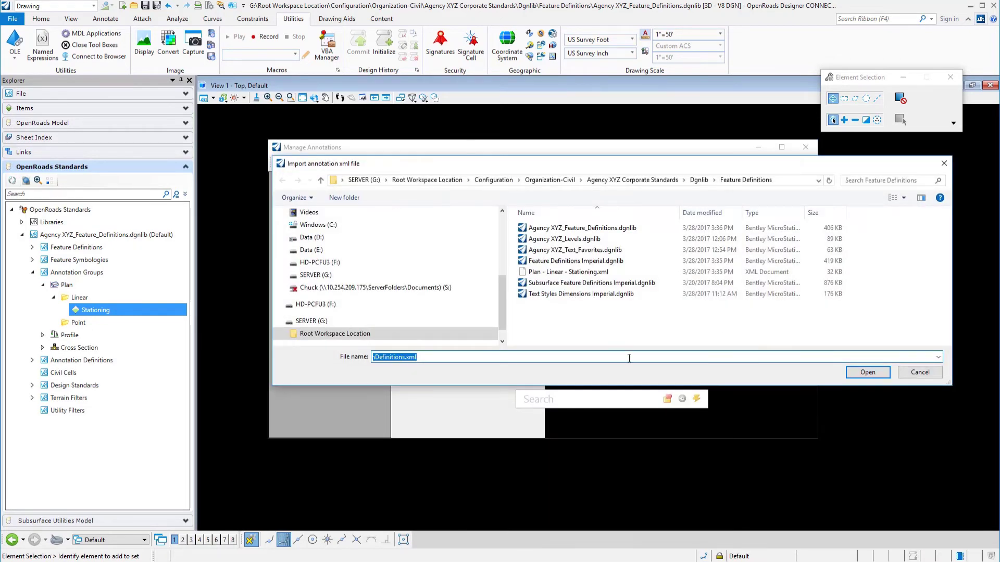
pyautogui.click(559, 272)
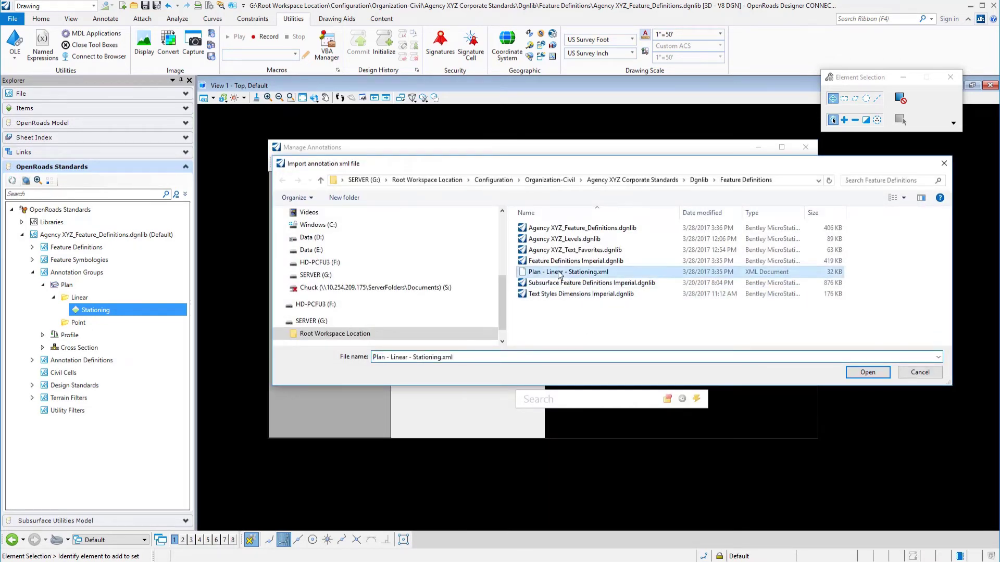
pyautogui.click(863, 373)
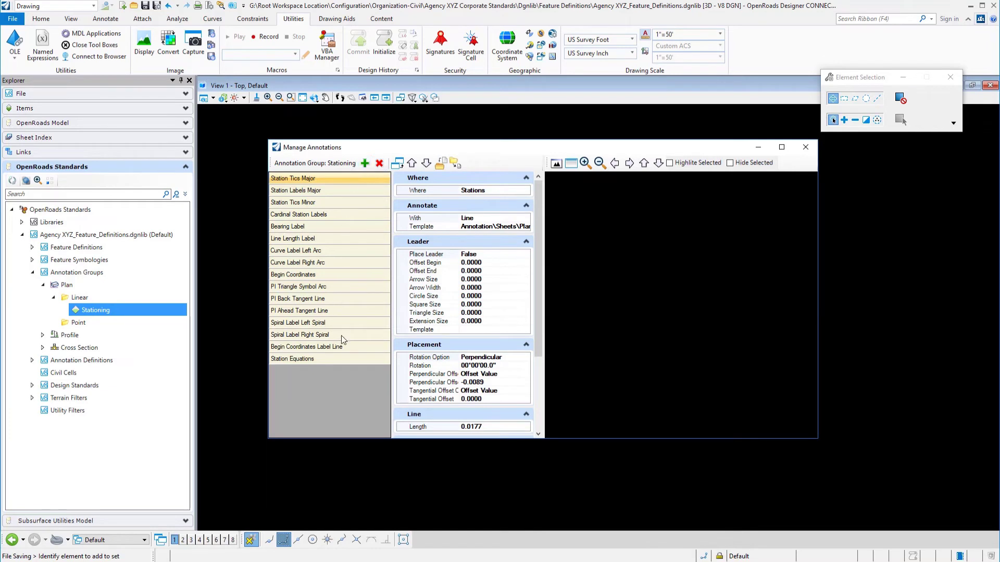
pyautogui.click(309, 191)
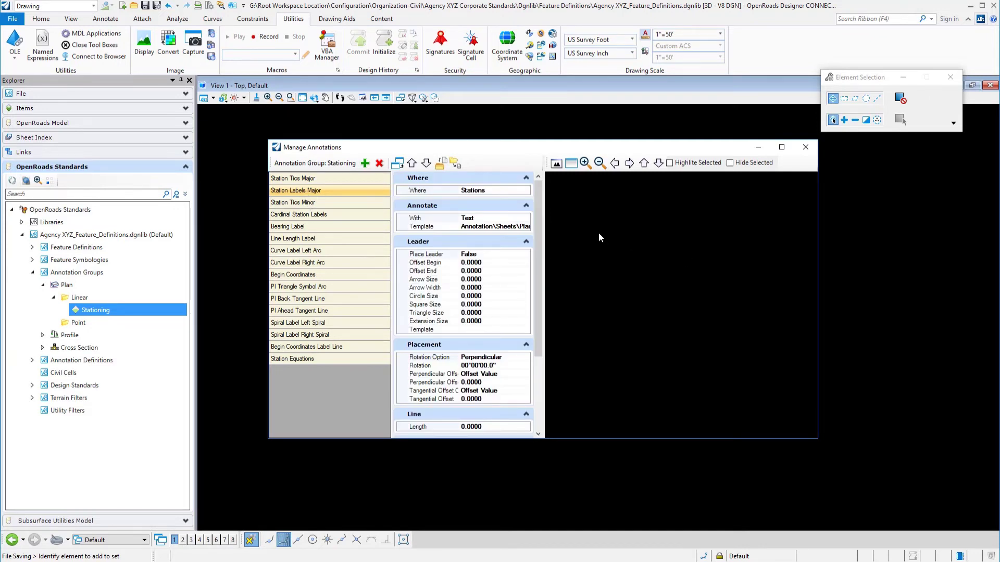
pyautogui.moveTo(509, 150); pyautogui.dragTo(463, 135)
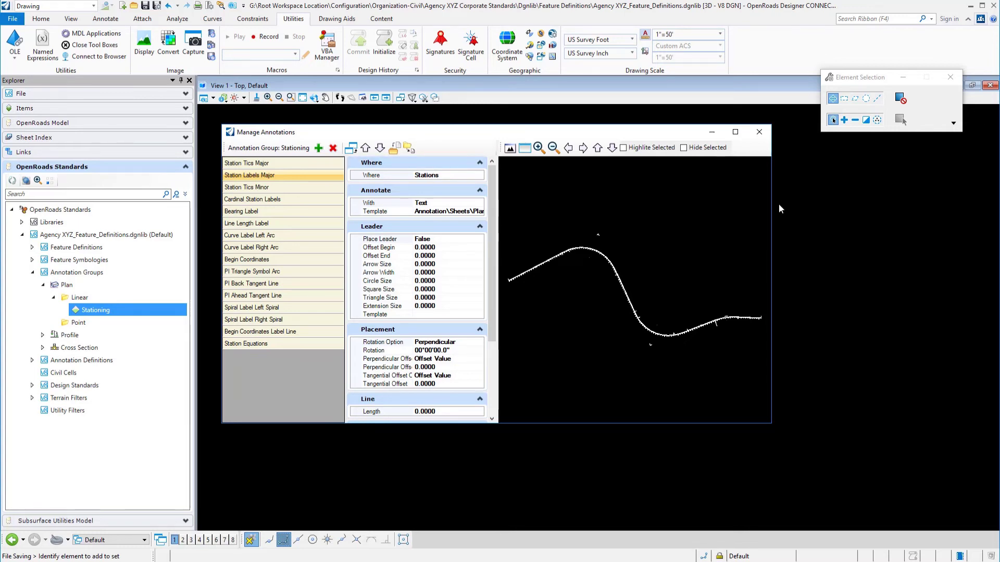
pyautogui.click(817, 205)
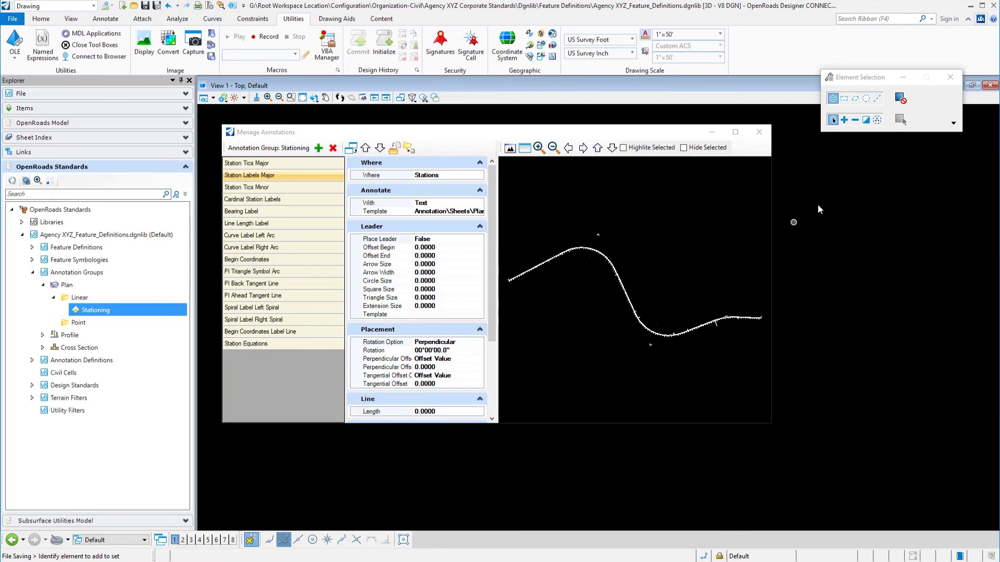